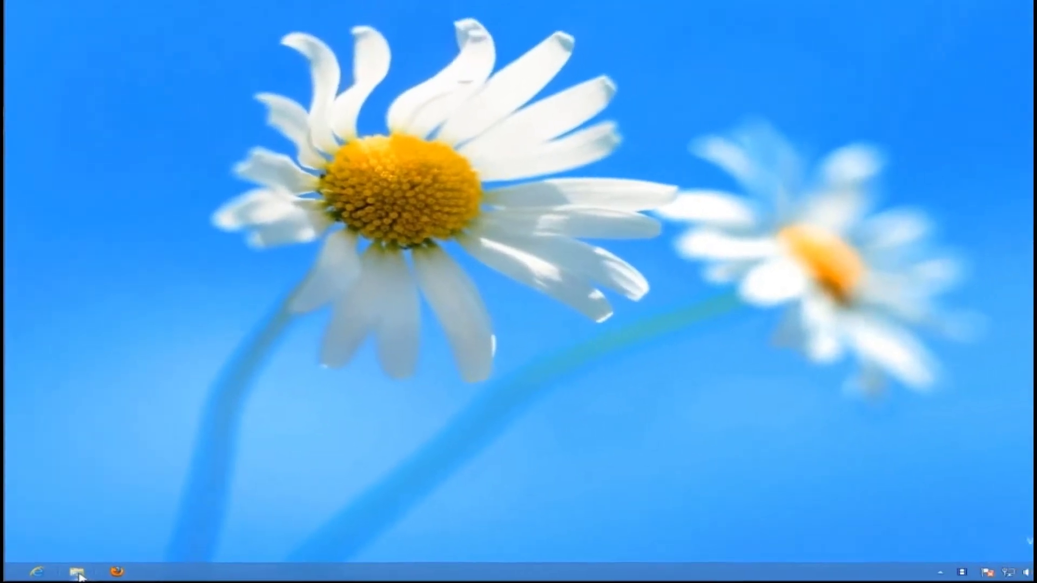
# Browse to the IVT6.2.227.10 folder on DVD RW Drive (F:) and select setup
pyautogui.click(78, 574)
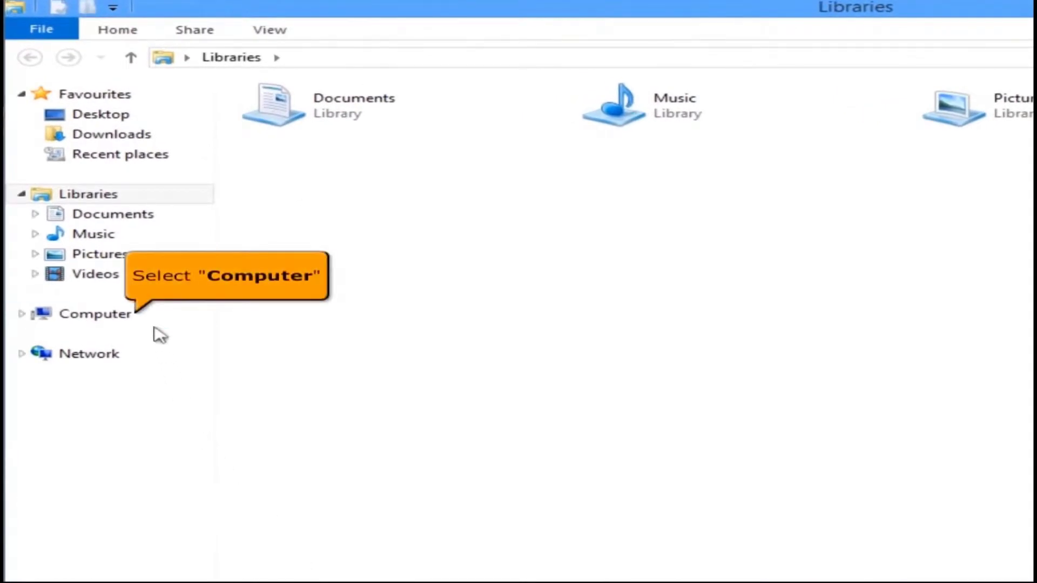
pyautogui.click(155, 320)
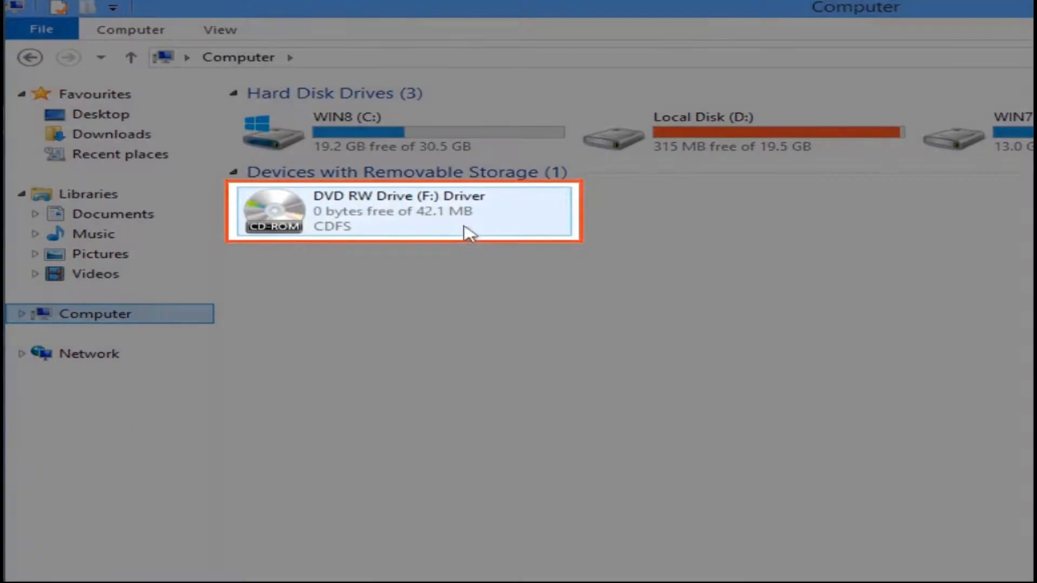
pyautogui.doubleClick(463, 226)
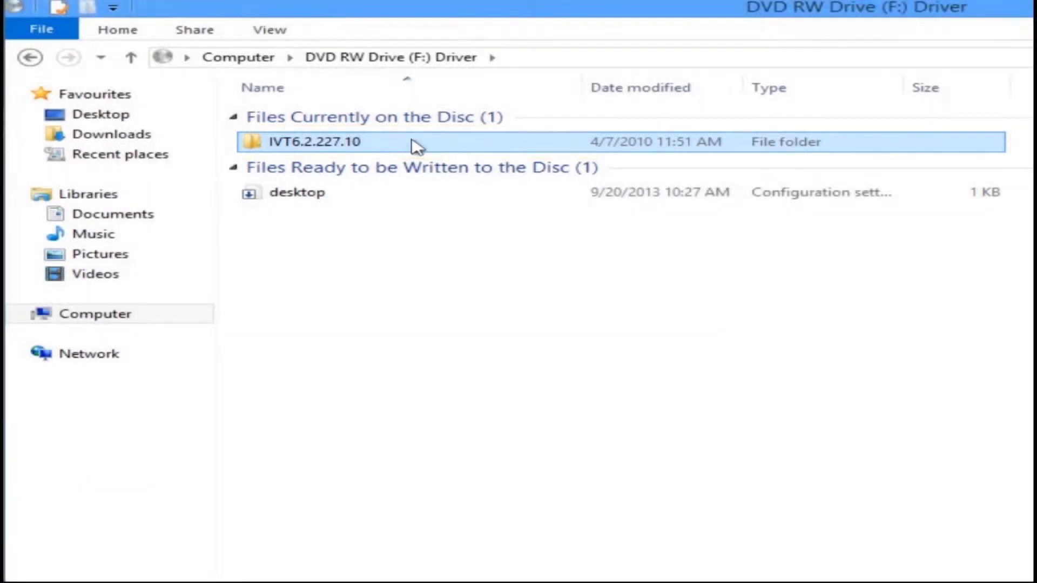
pyautogui.doubleClick(416, 144)
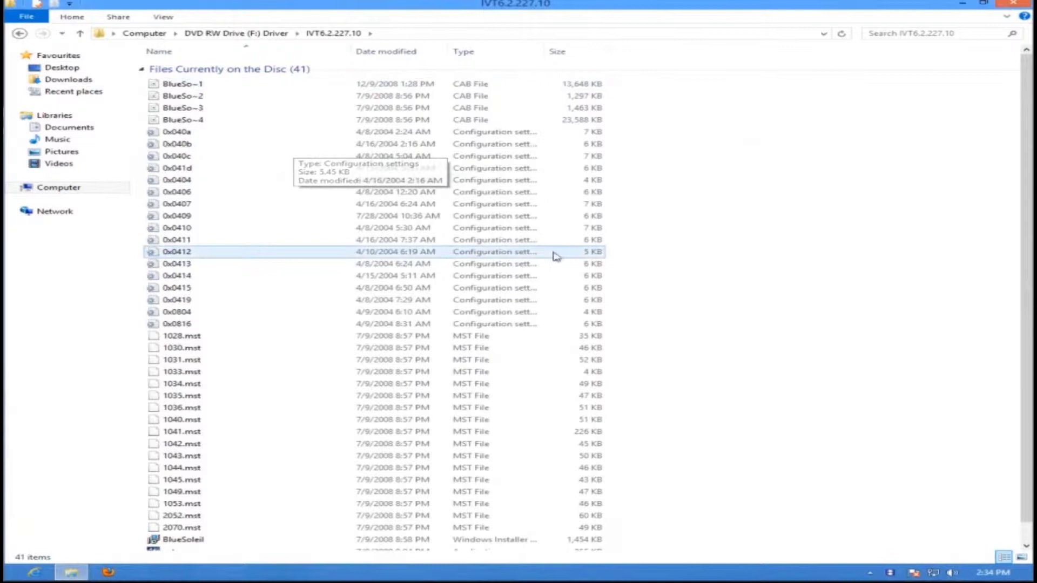
pyautogui.scroll(-2, 1019, 218)
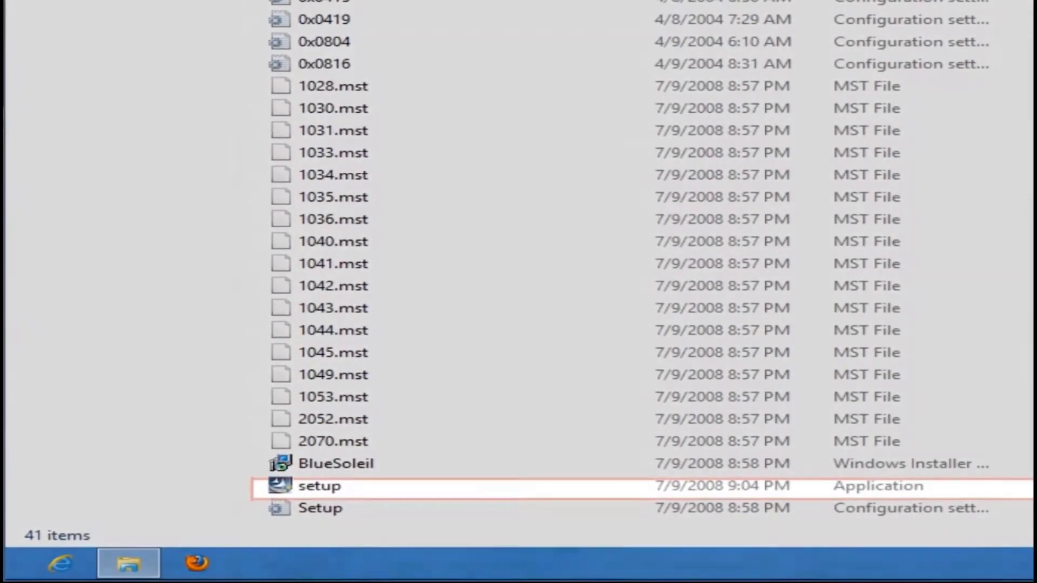
pyautogui.click(375, 486)
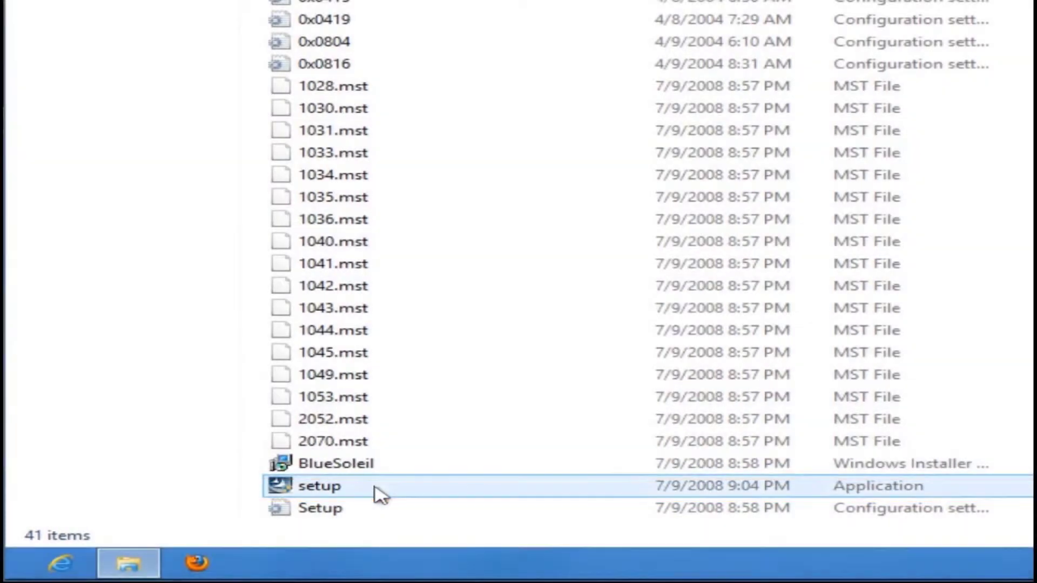
# Install BlueSoleil 6.2.227.10 in English to the default folder, accepting the license, then restart
pyautogui.doubleClick(381, 492)
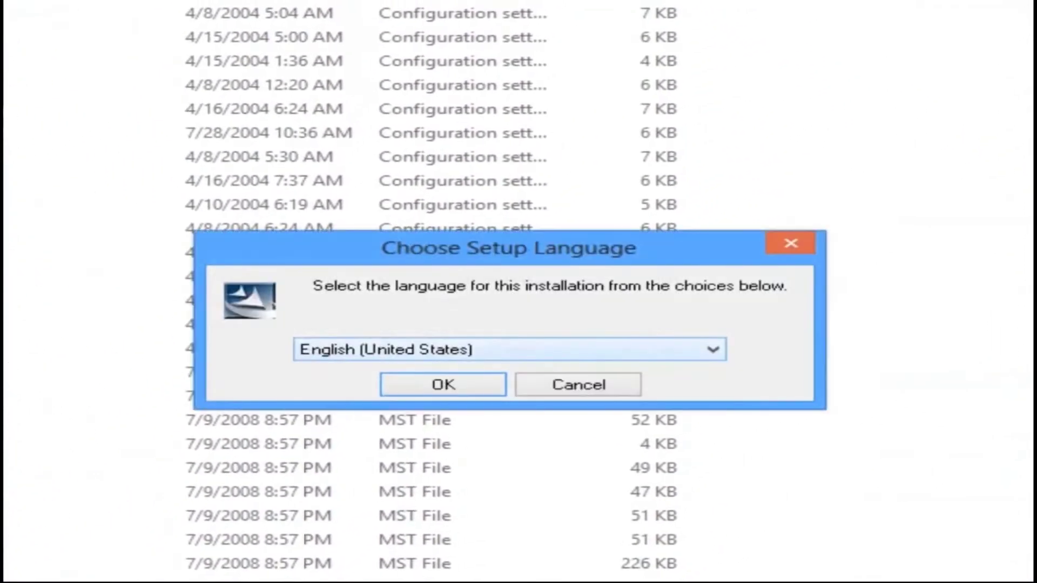
pyautogui.click(465, 390)
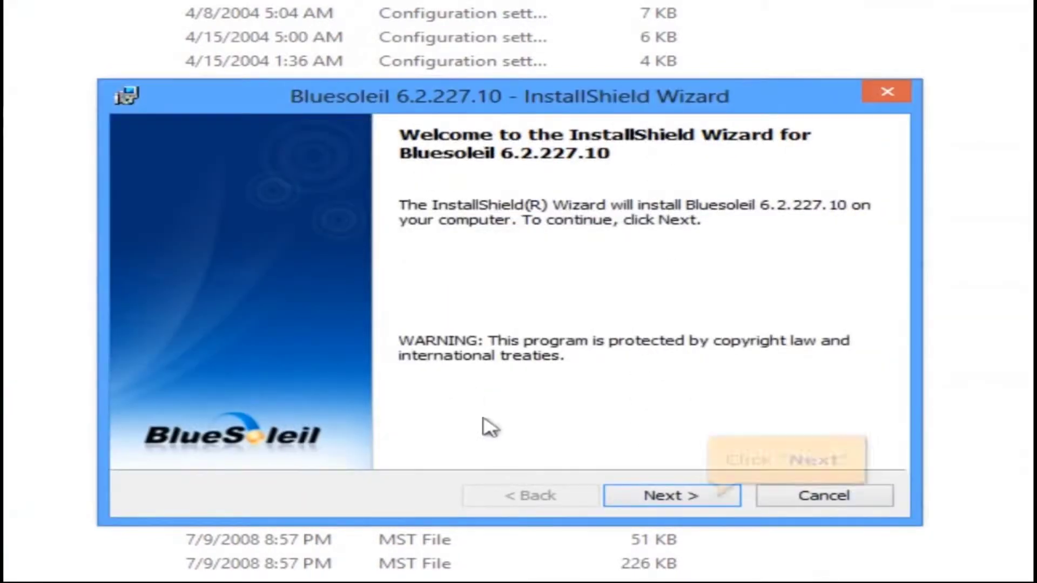
pyautogui.click(650, 495)
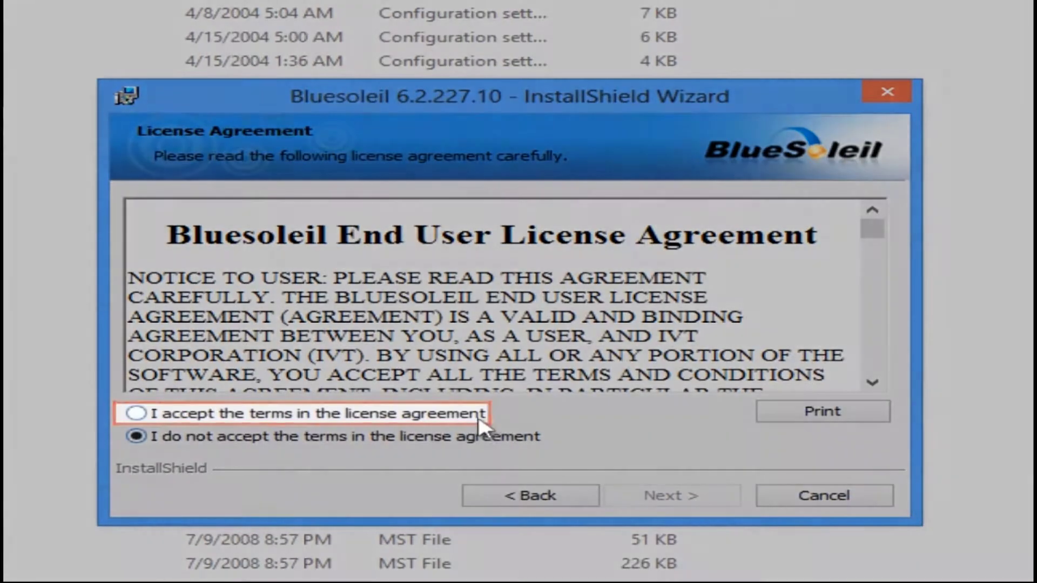
pyautogui.click(478, 421)
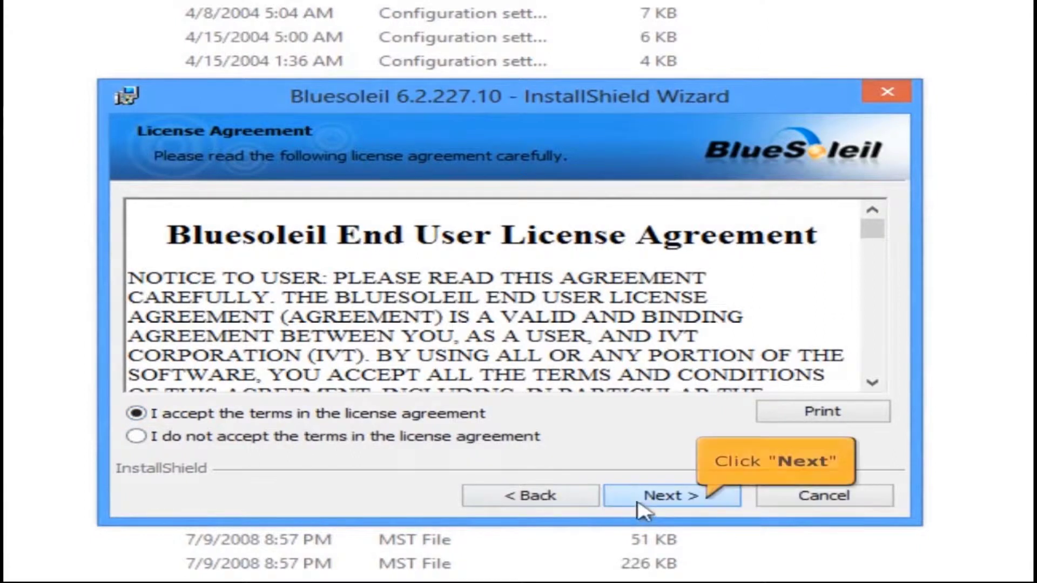
pyautogui.click(637, 503)
pyautogui.click(639, 509)
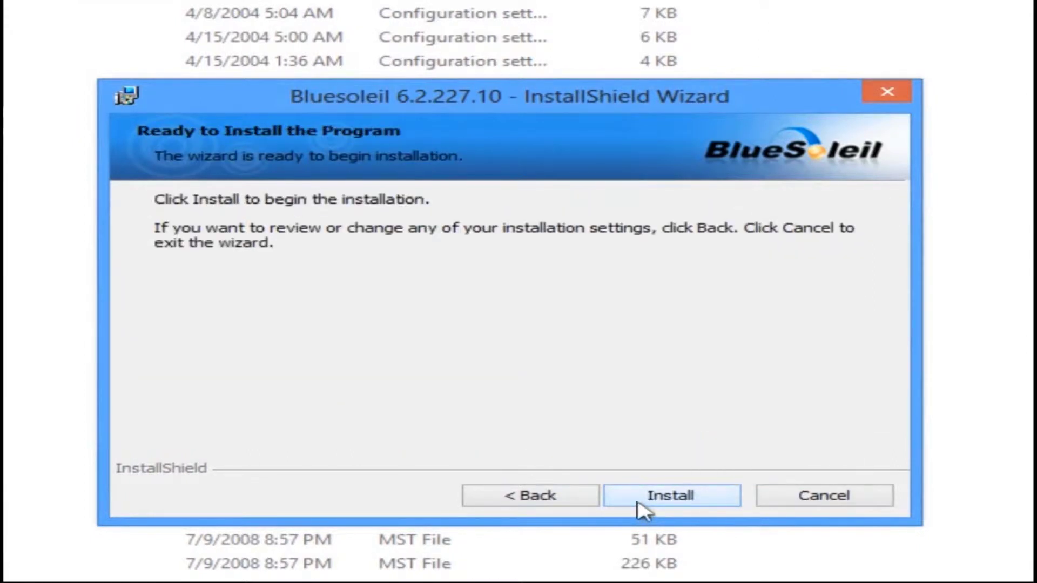
pyautogui.click(638, 503)
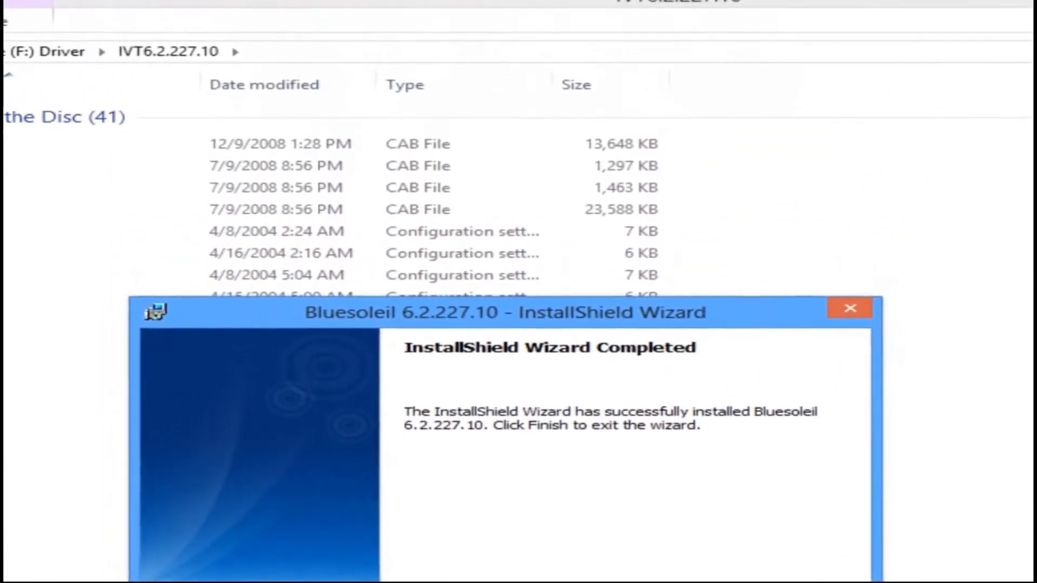
pyautogui.press('Return')
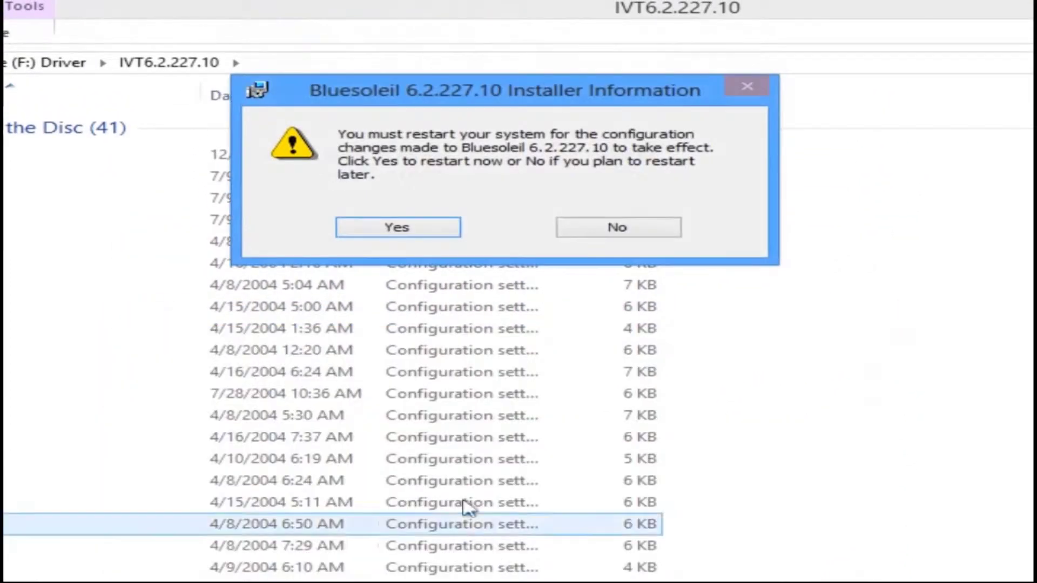
pyautogui.click(434, 232)
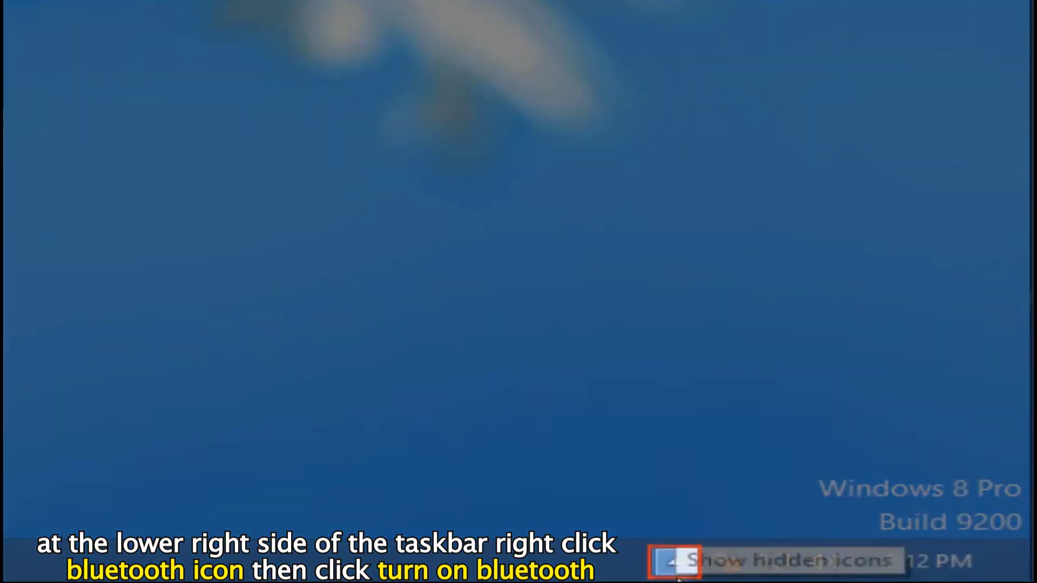
# Turn on Bluetooth from the notification area icon
pyautogui.click(676, 573)
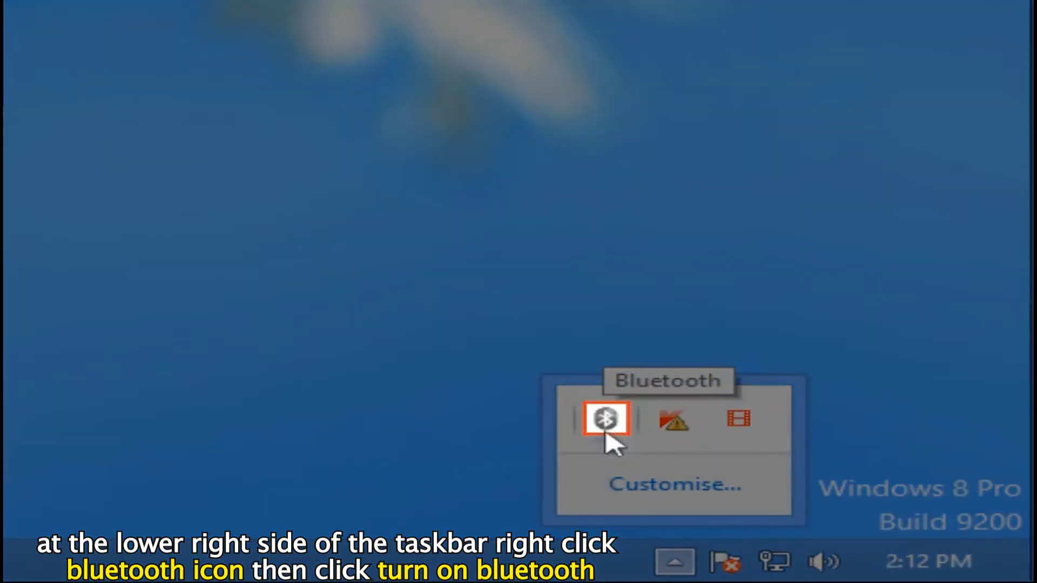
pyautogui.rightClick(605, 431)
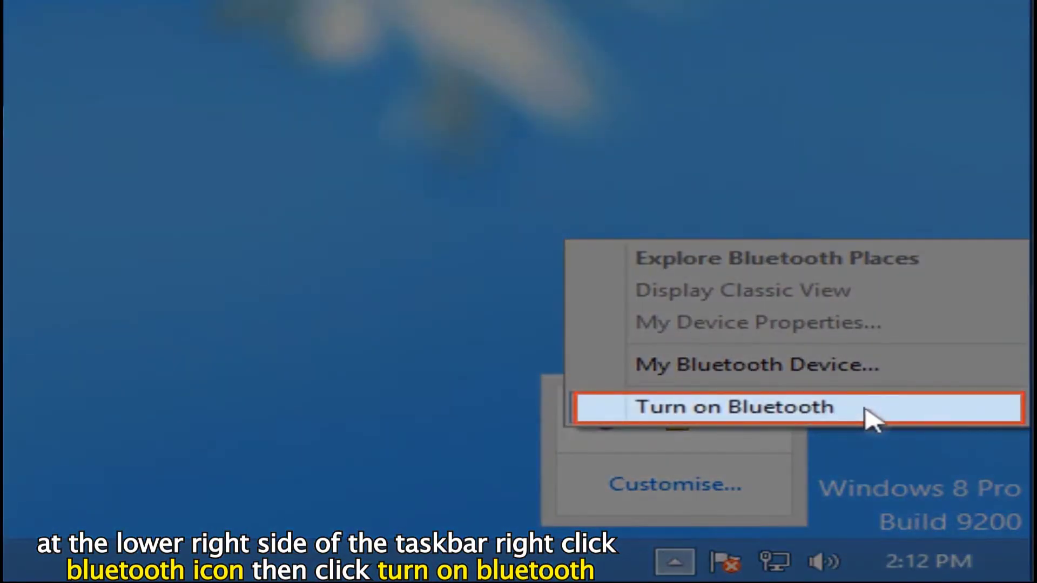
pyautogui.click(870, 419)
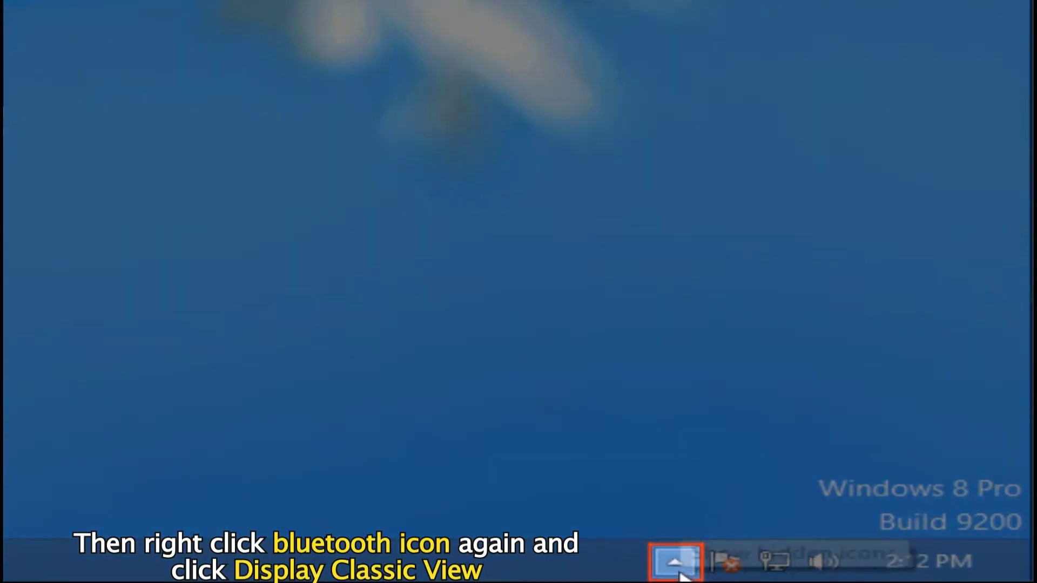
# Open BlueSoleil in Classic View from the Bluetooth tray icon
pyautogui.click(675, 562)
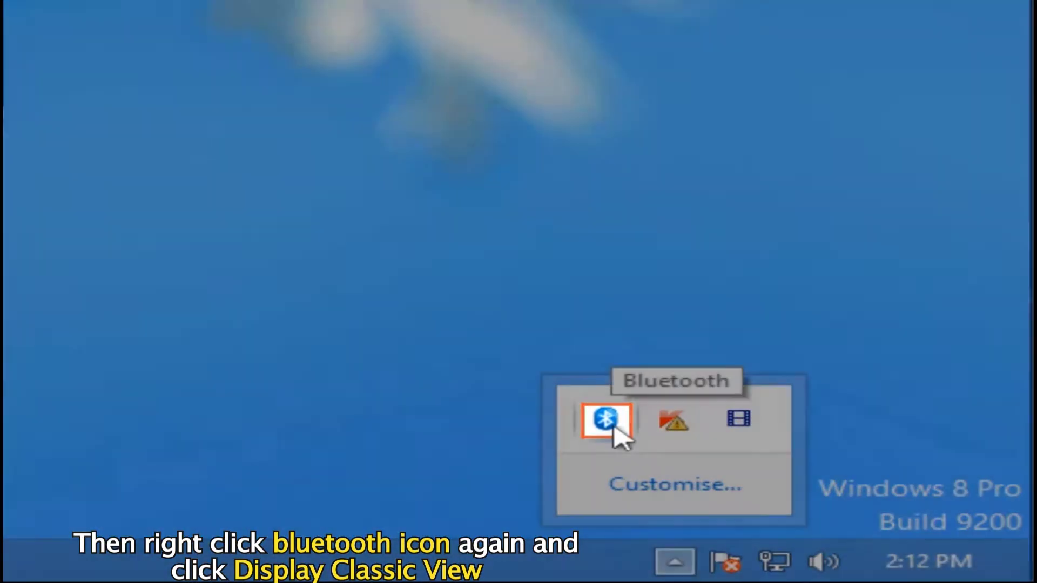
pyautogui.rightClick(614, 430)
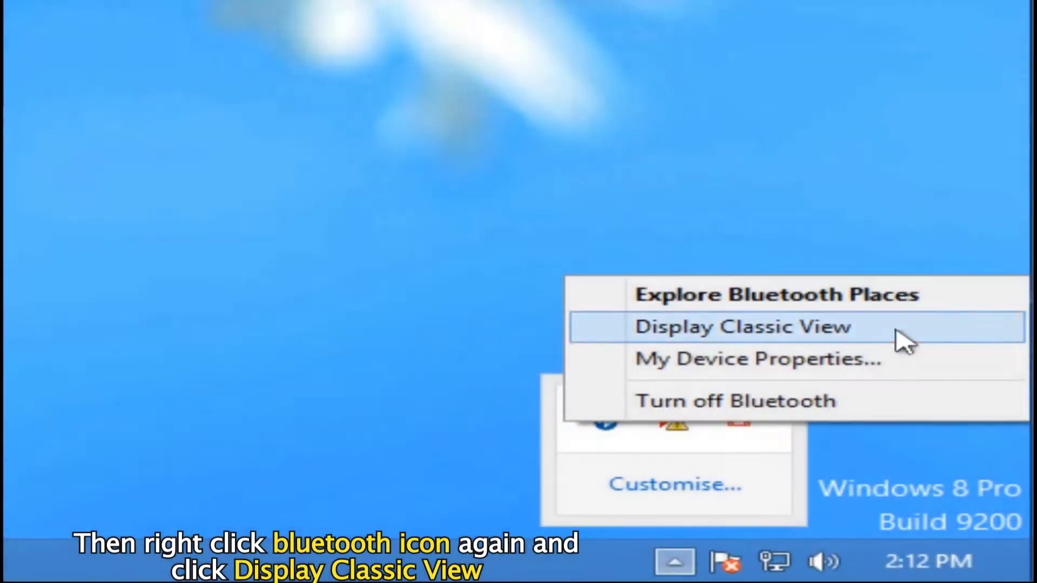
pyautogui.click(902, 340)
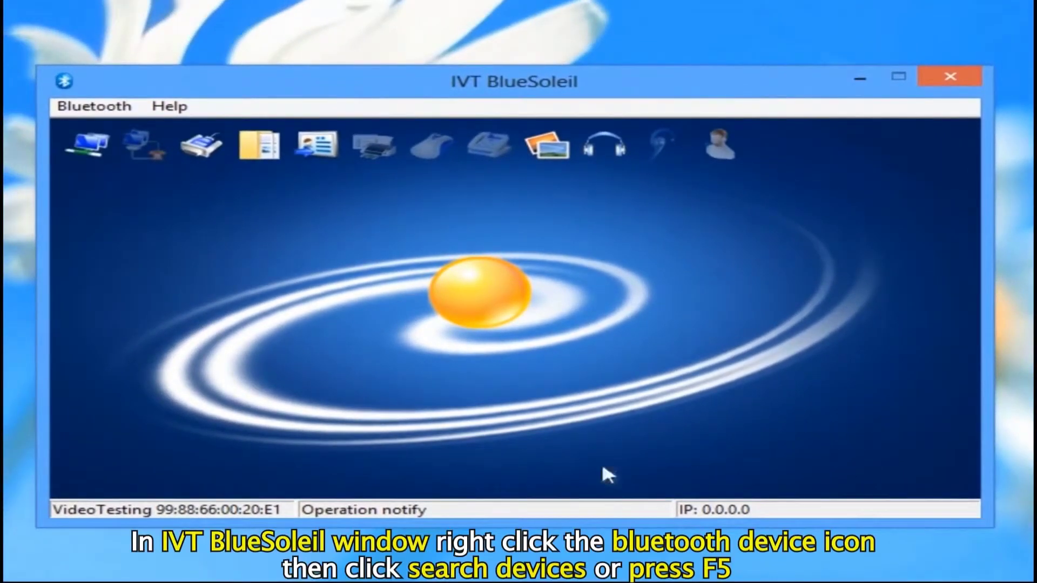
# Search for nearby Bluetooth devices and retrieve the found phone's name, FPH-001-ATC
pyautogui.rightClick(493, 299)
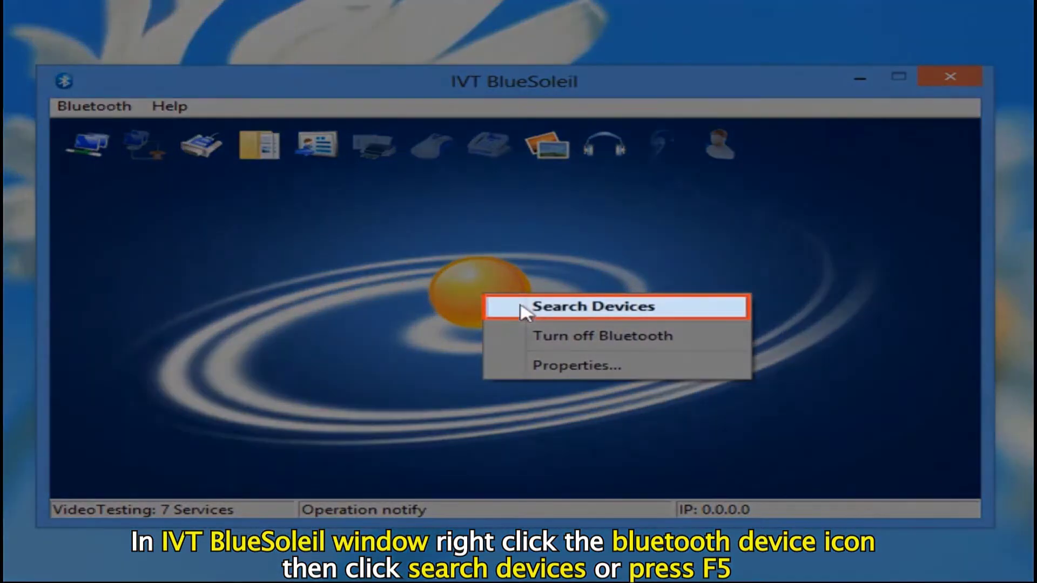
pyautogui.click(524, 312)
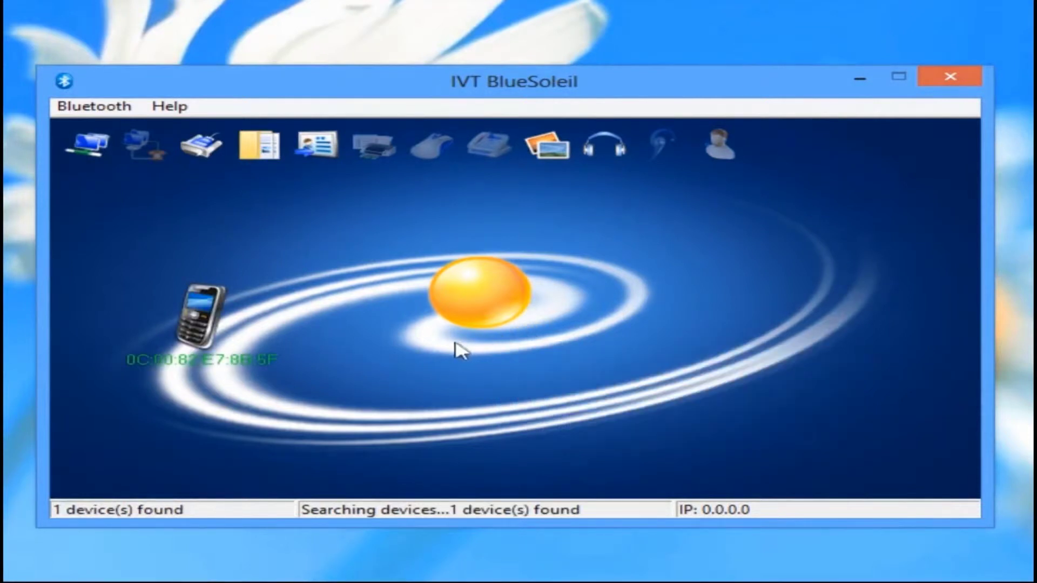
pyautogui.rightClick(213, 358)
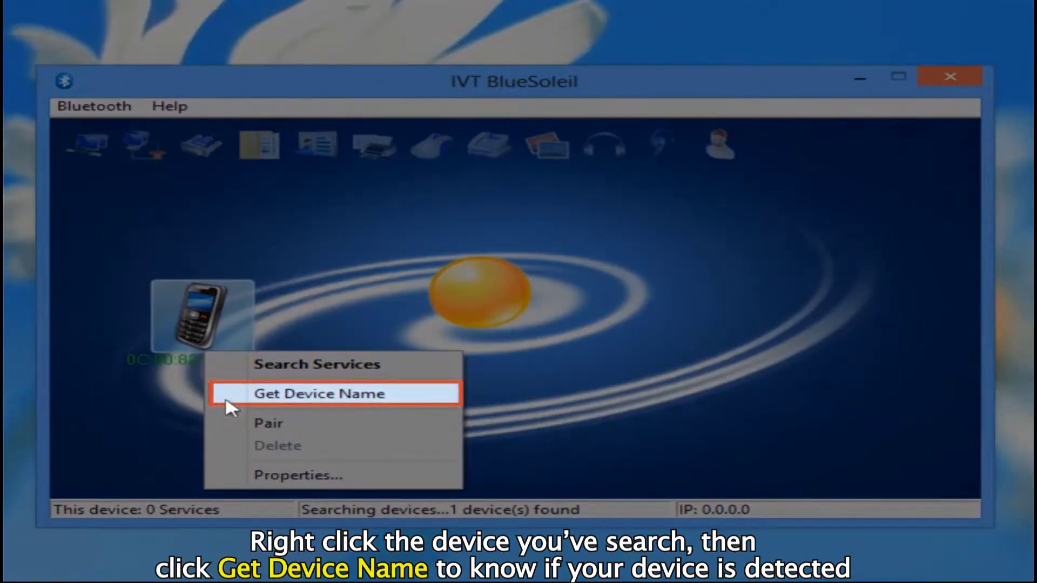
pyautogui.click(231, 409)
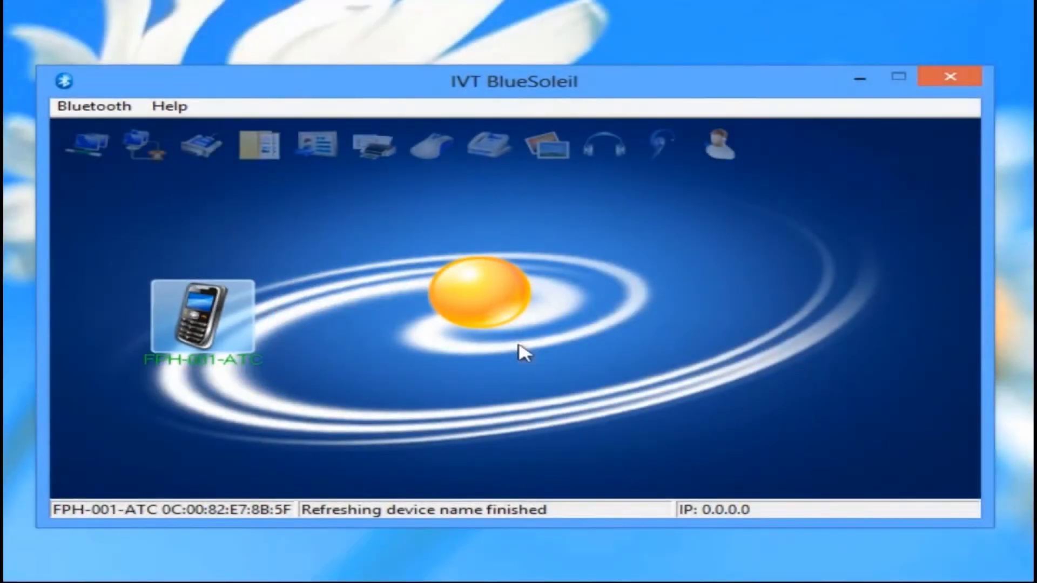
# Pair with the FPH-001-ATC phone by entering a Bluetooth passkey and confirming
pyautogui.rightClick(235, 339)
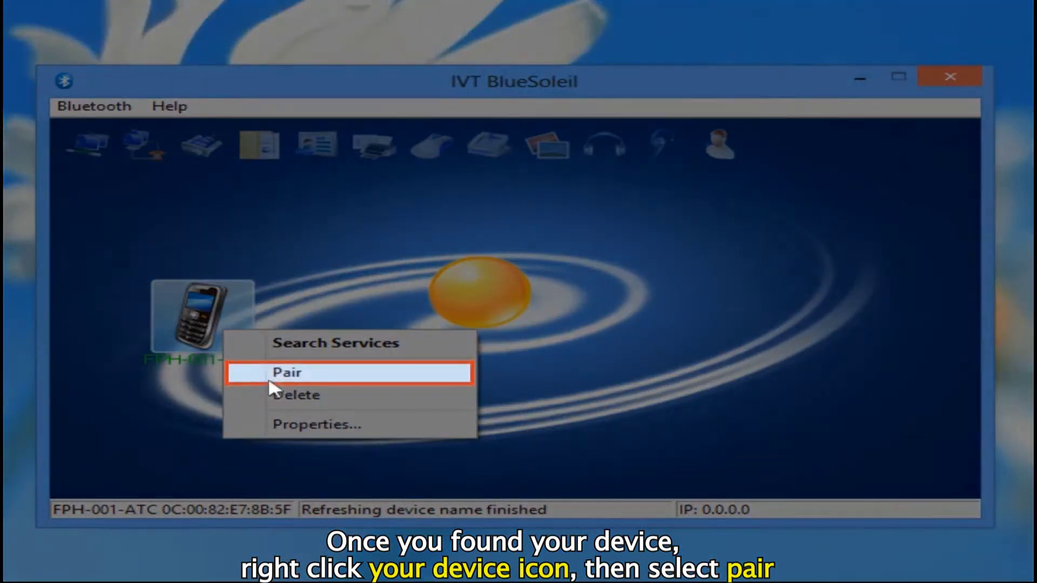
pyautogui.click(281, 378)
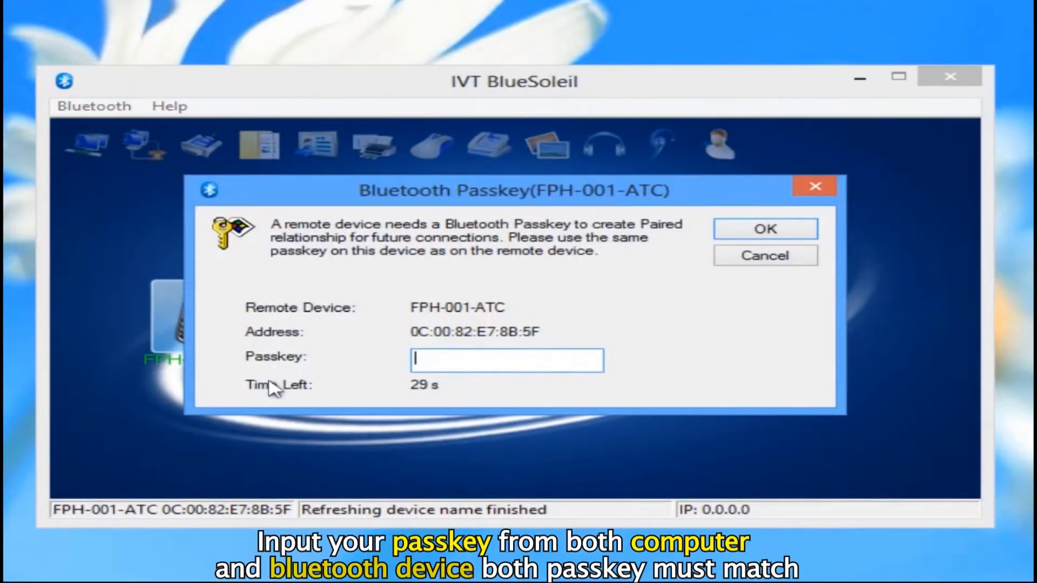
pyautogui.write('0000')
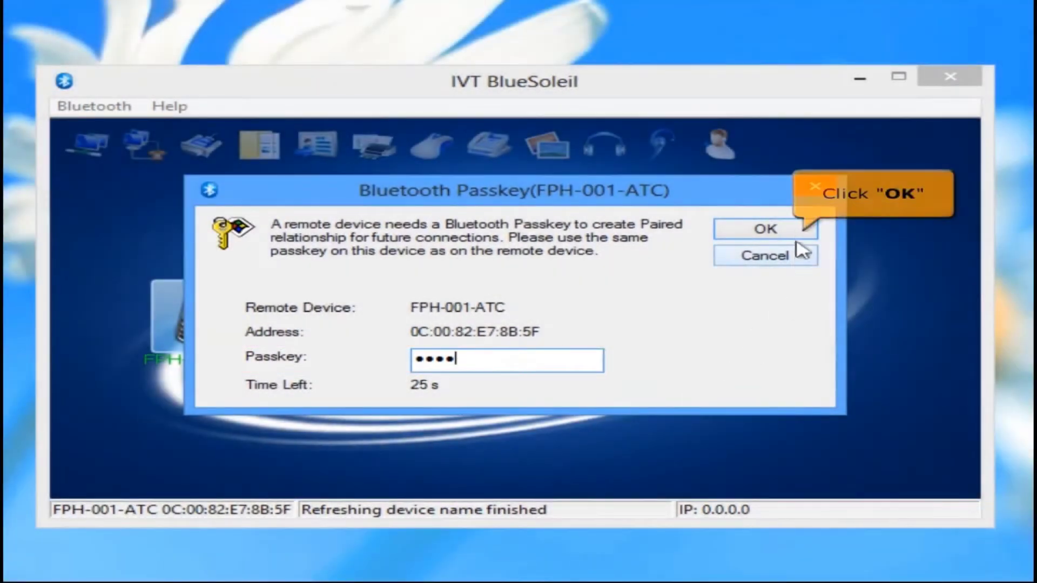
pyautogui.click(797, 229)
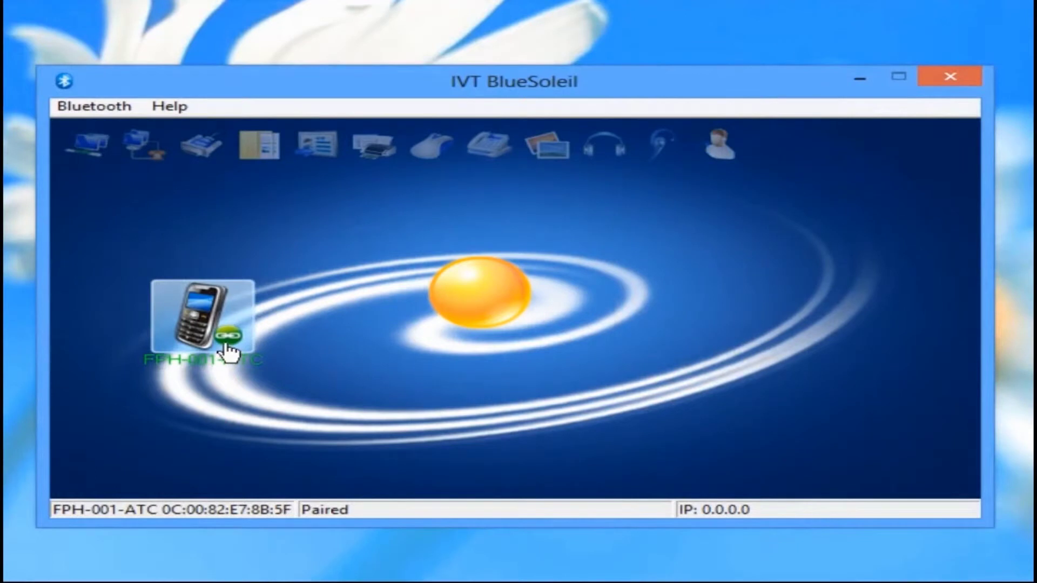
# Search the phone's services and choose Send Objects on its Object Push service
pyautogui.doubleClick(229, 353)
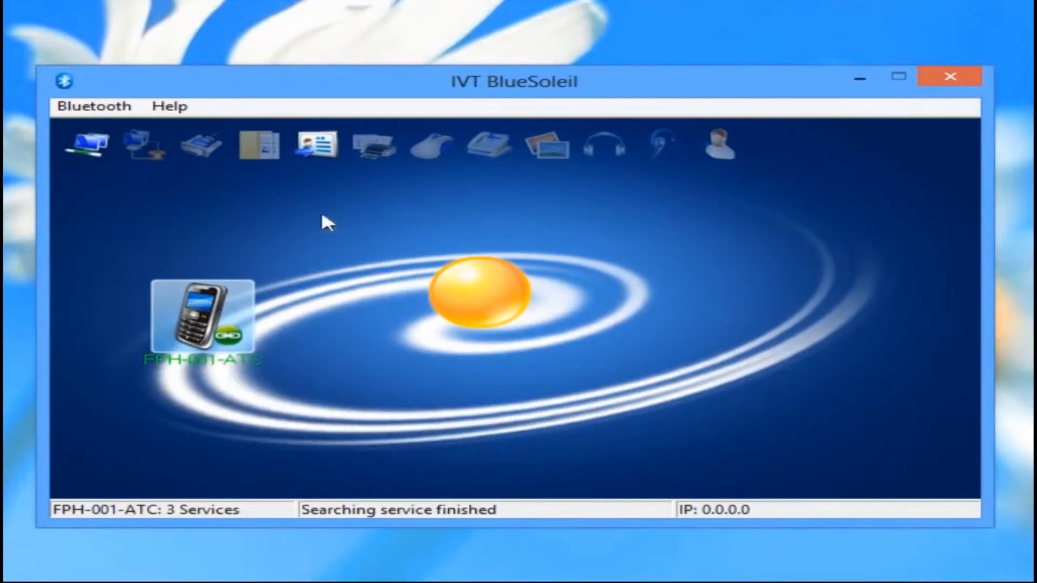
pyautogui.rightClick(319, 155)
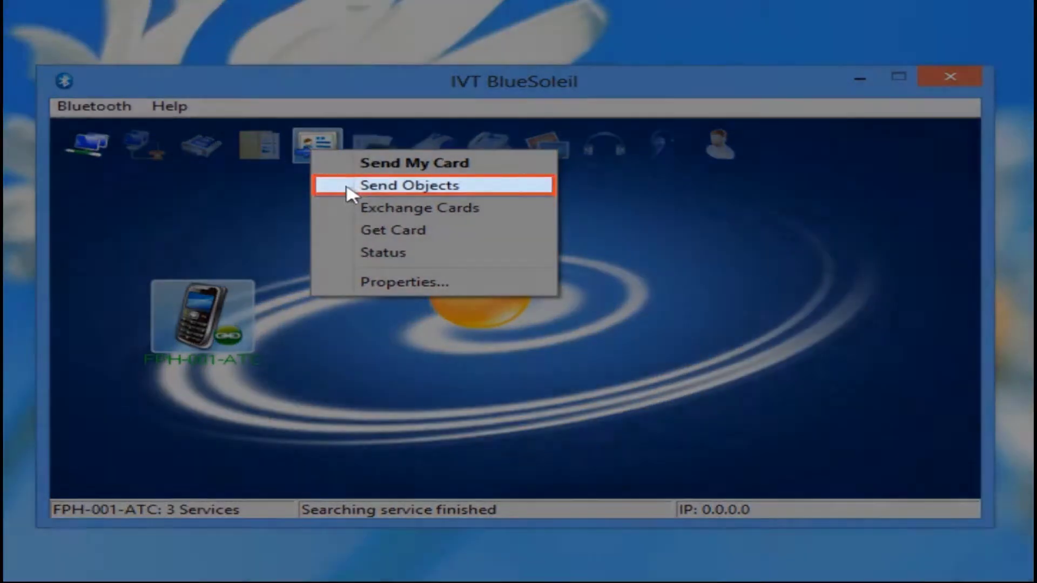
pyautogui.click(350, 190)
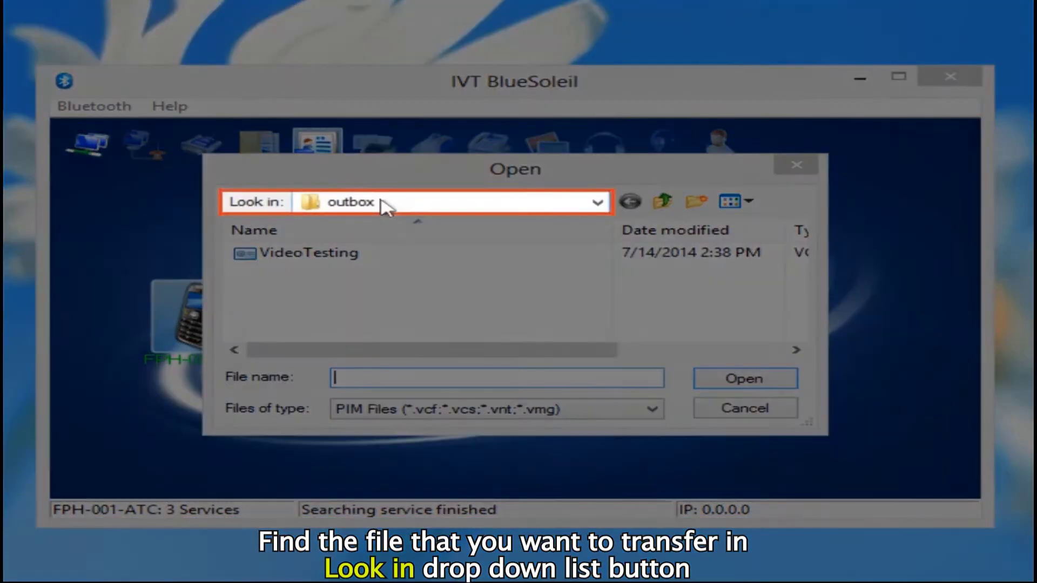
# Pick logo.png from My Pictures using the All Files filter and send it to the phone
pyautogui.click(383, 206)
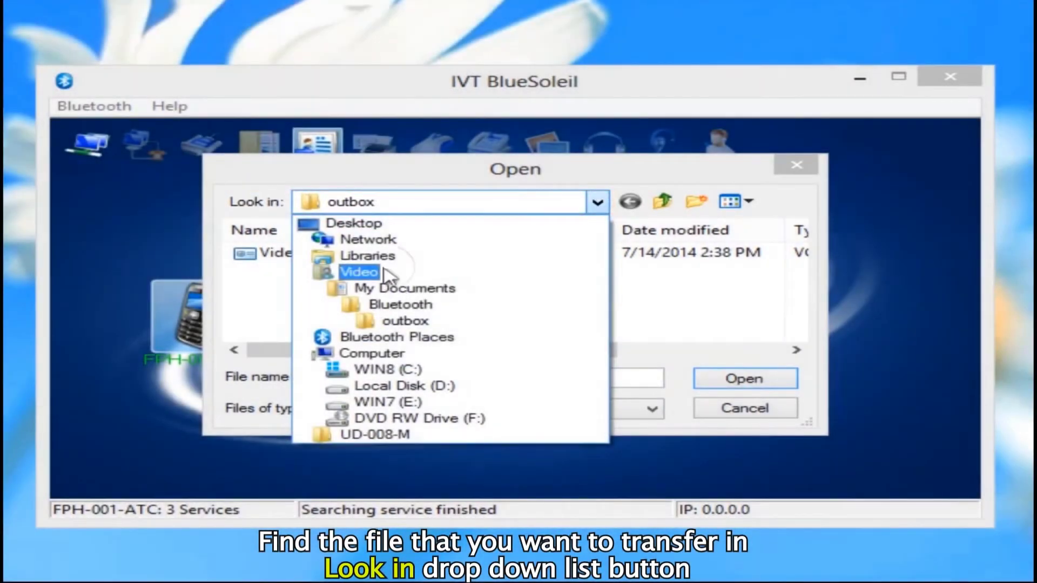
pyautogui.click(359, 272)
pyautogui.doubleClick(615, 325)
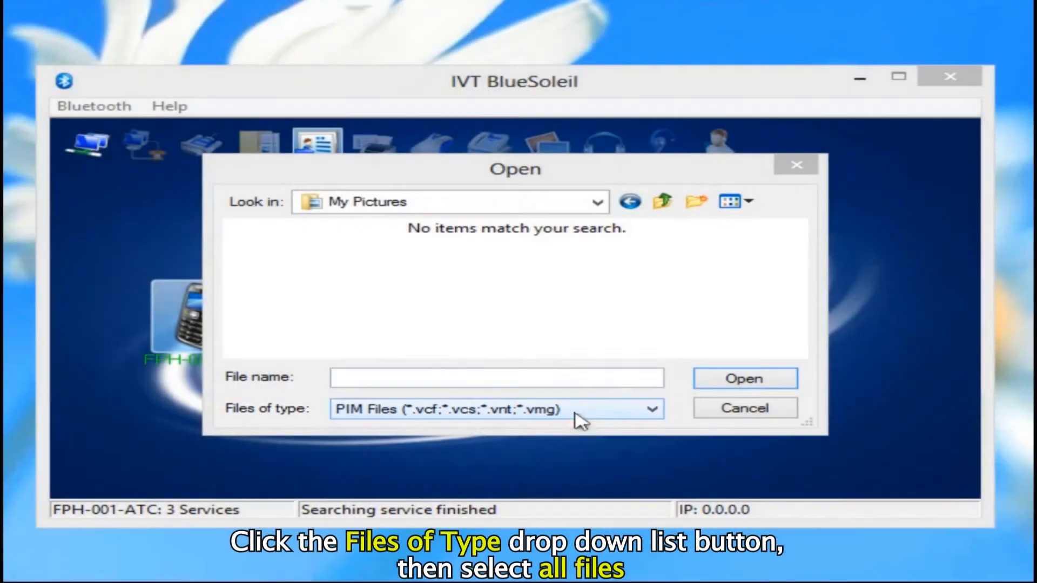
pyautogui.click(577, 419)
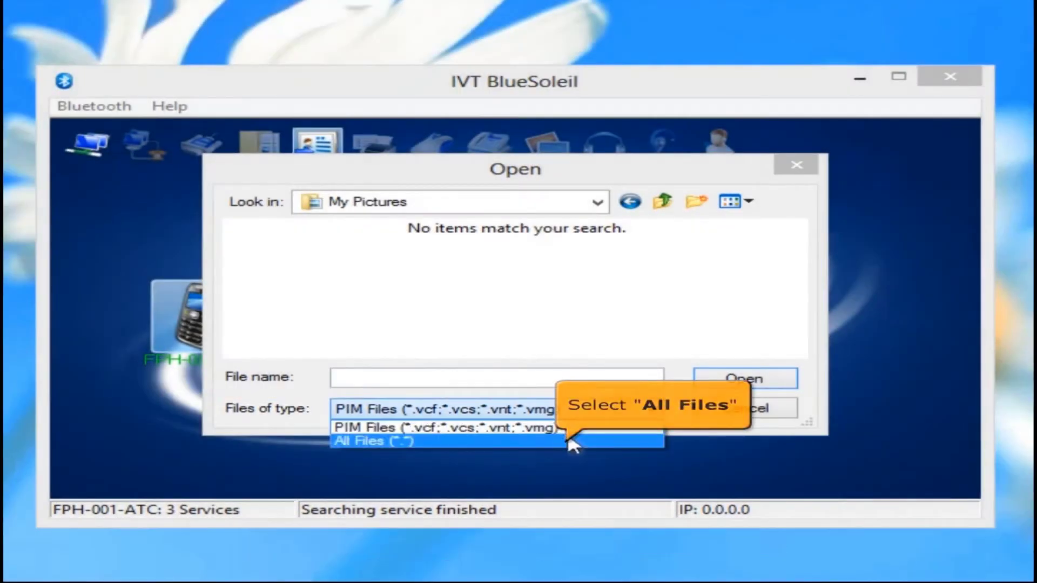
pyautogui.click(570, 441)
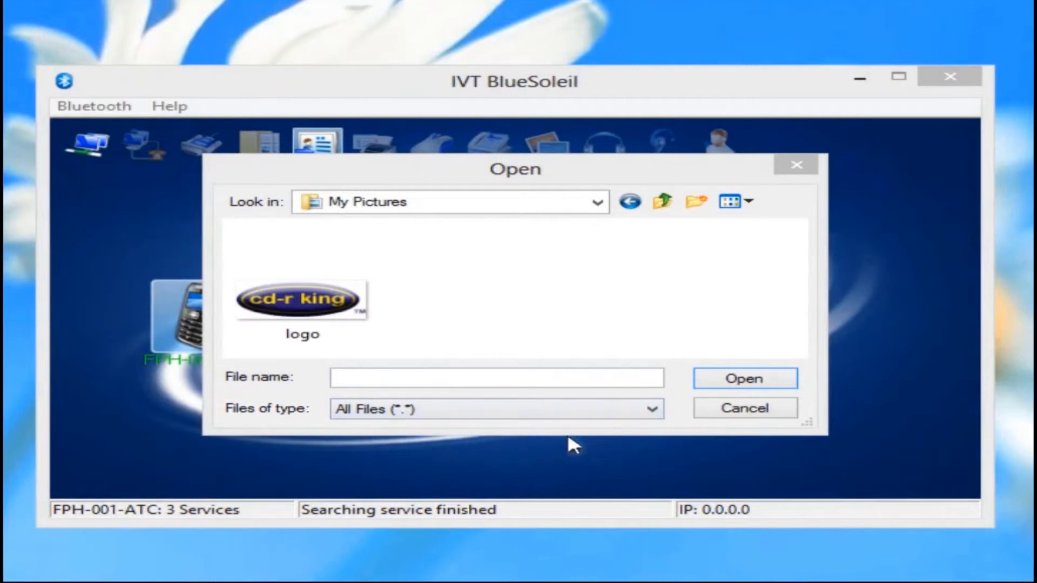
pyautogui.click(339, 326)
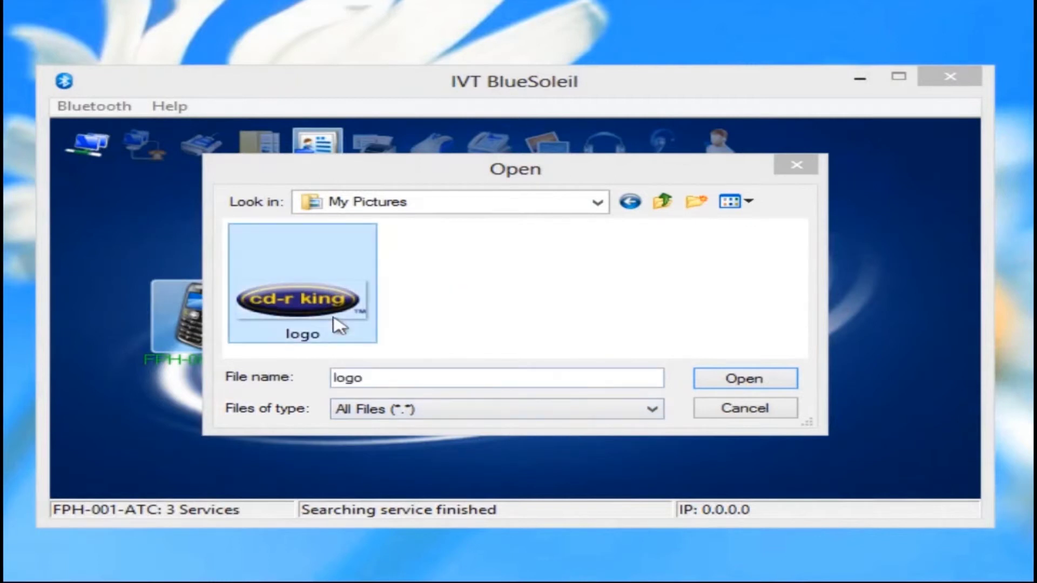
pyautogui.click(777, 385)
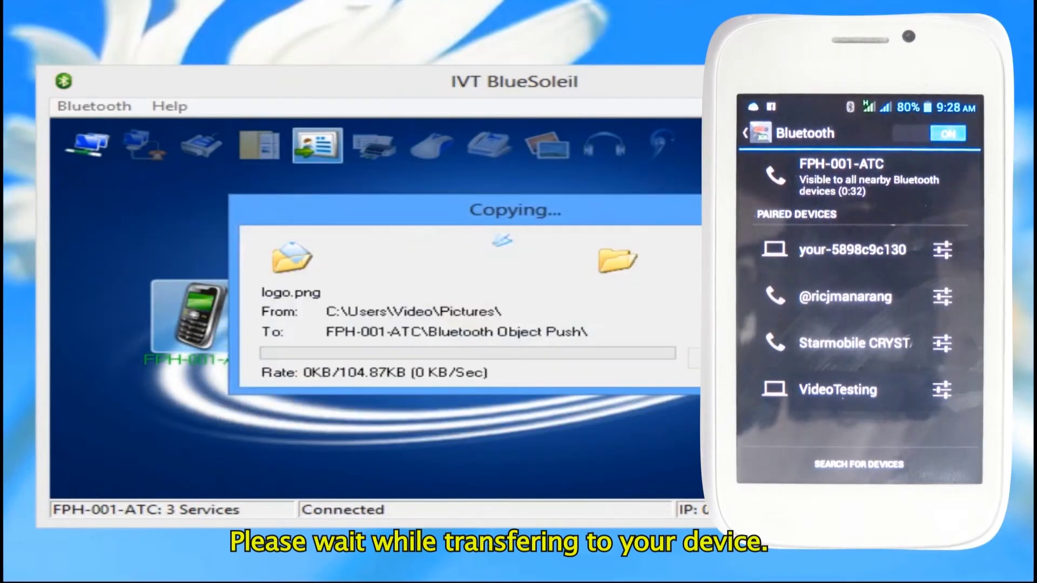